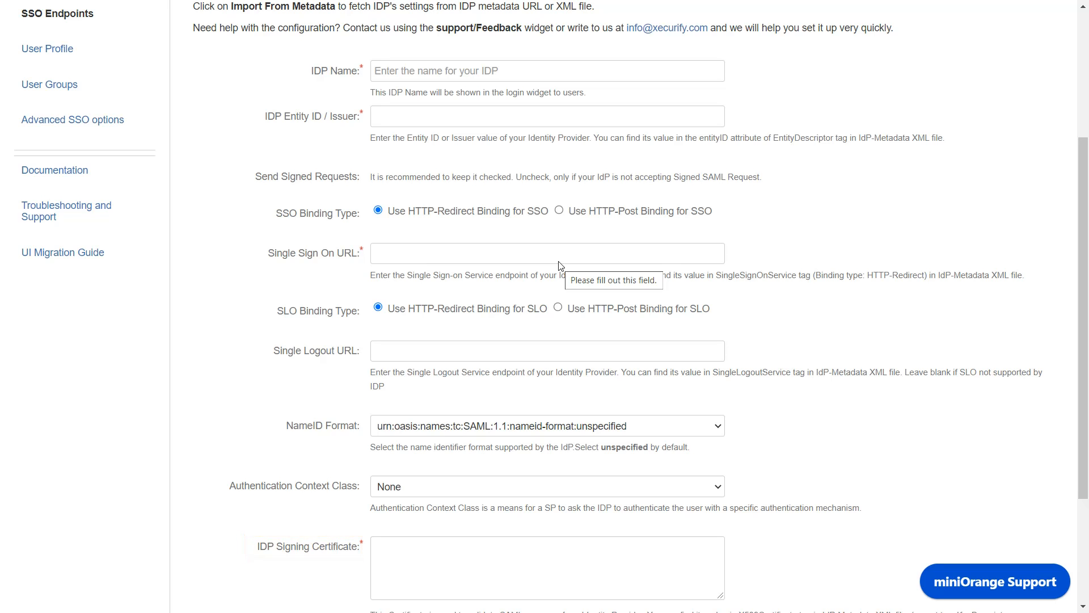
Review the service provider's entity ID, ACS URL, logout URL and certificate in the SP Information, and close it
scroll(559, 265, "up", 4)
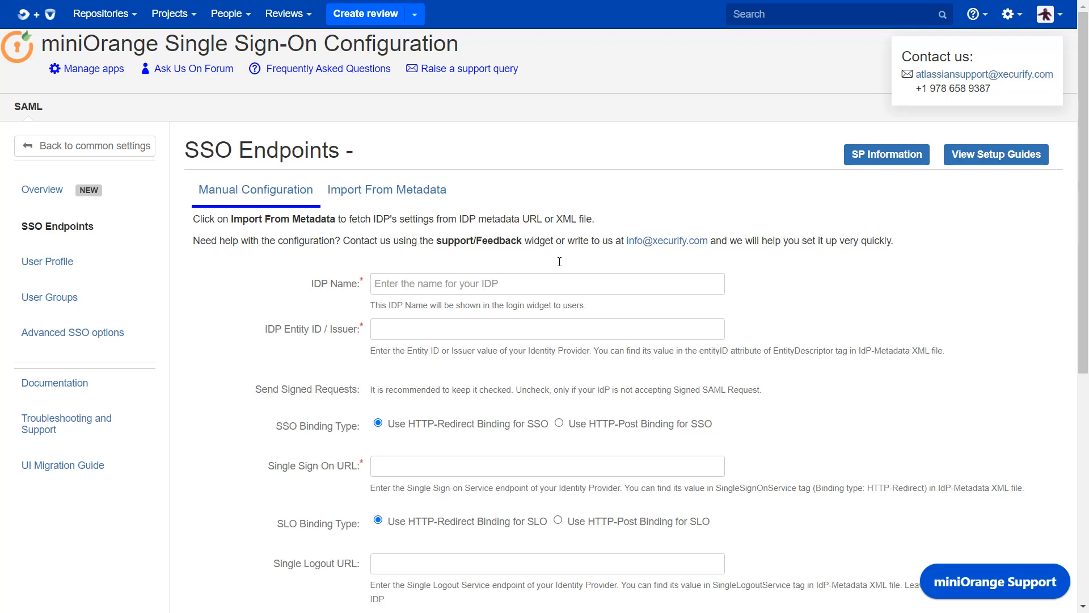
left_click(862, 156)
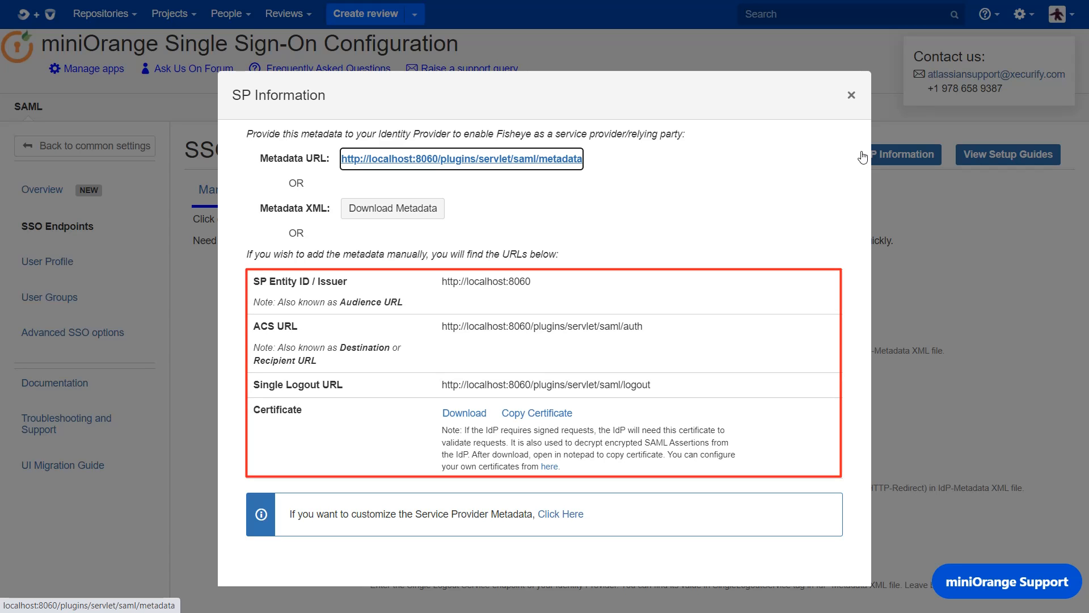
left_click(851, 98)
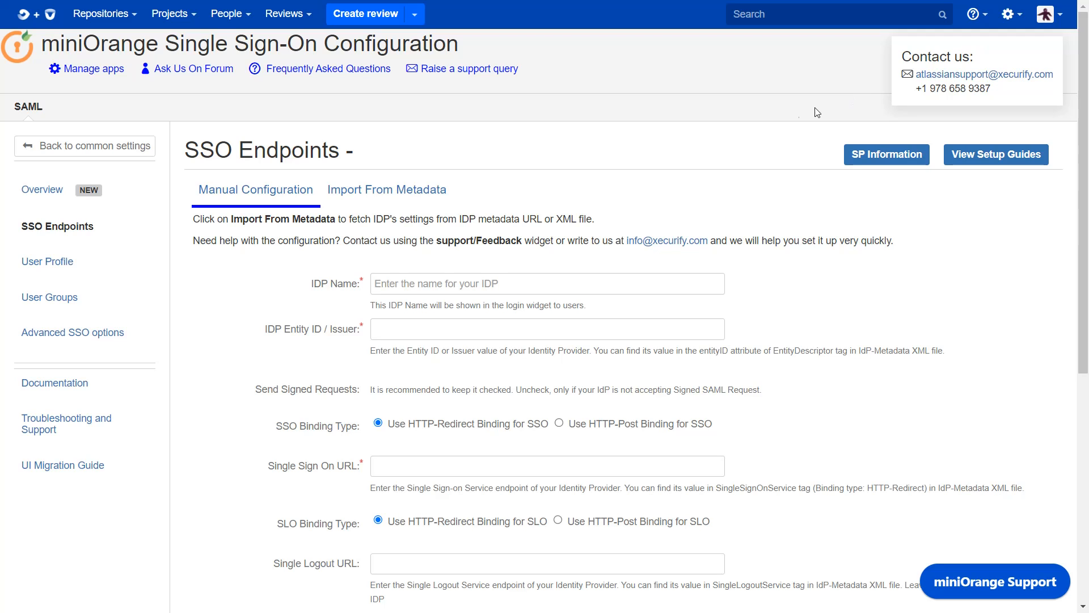
Return to the common settings and start adding a new IDP through Quick Setup as a Custom IDP
left_click(103, 149)
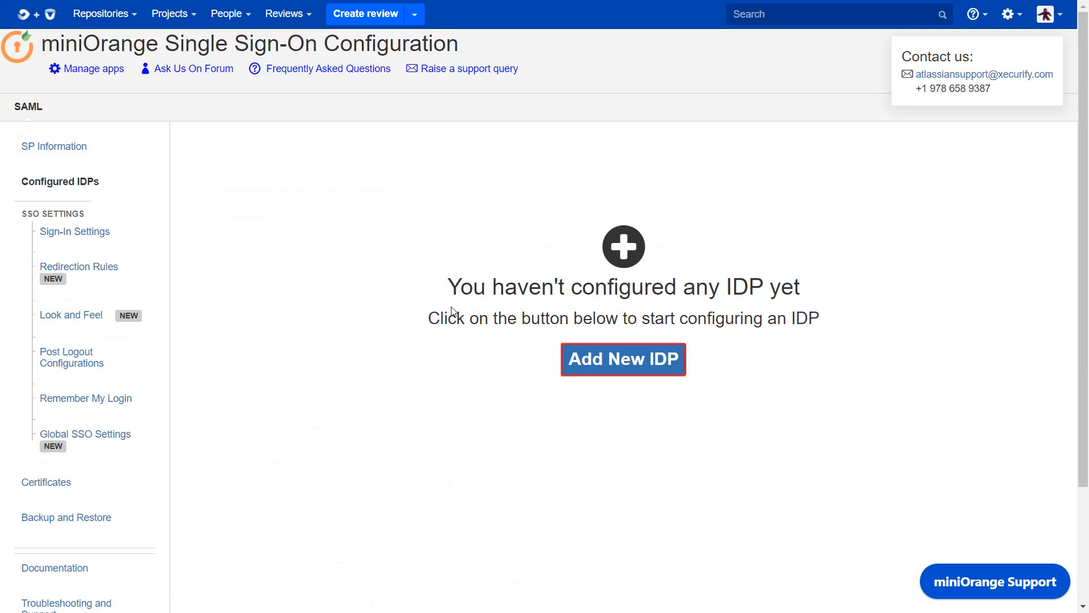
left_click(583, 362)
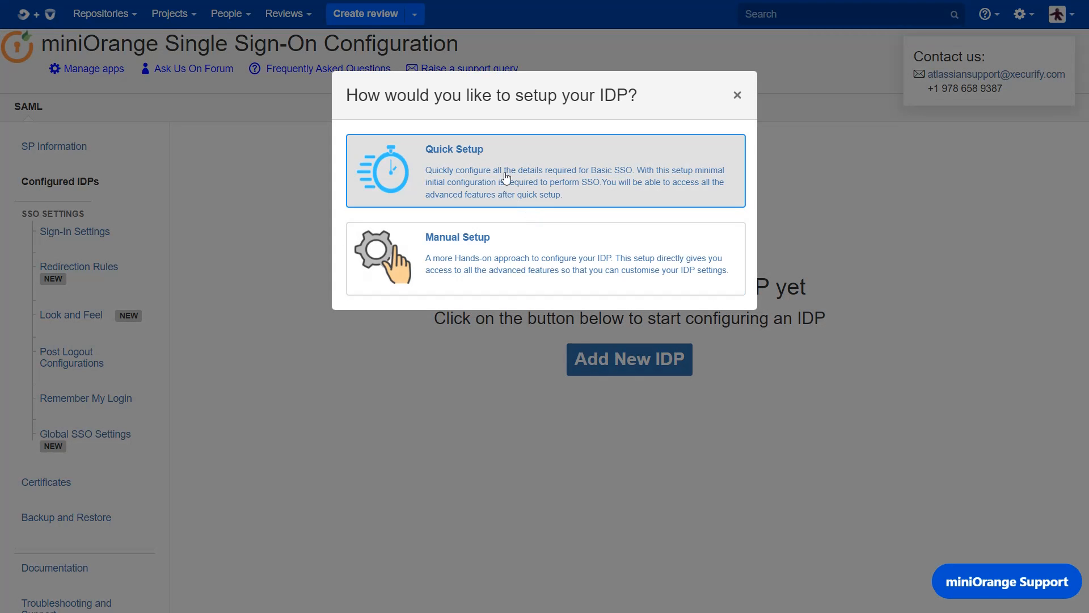
left_click(503, 173)
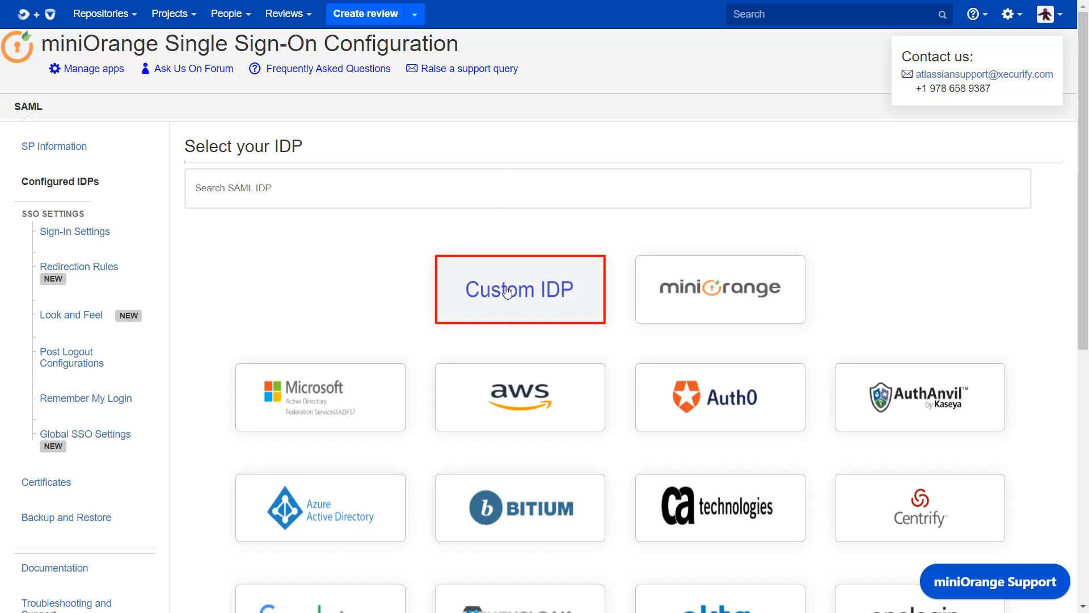
left_click(531, 275)
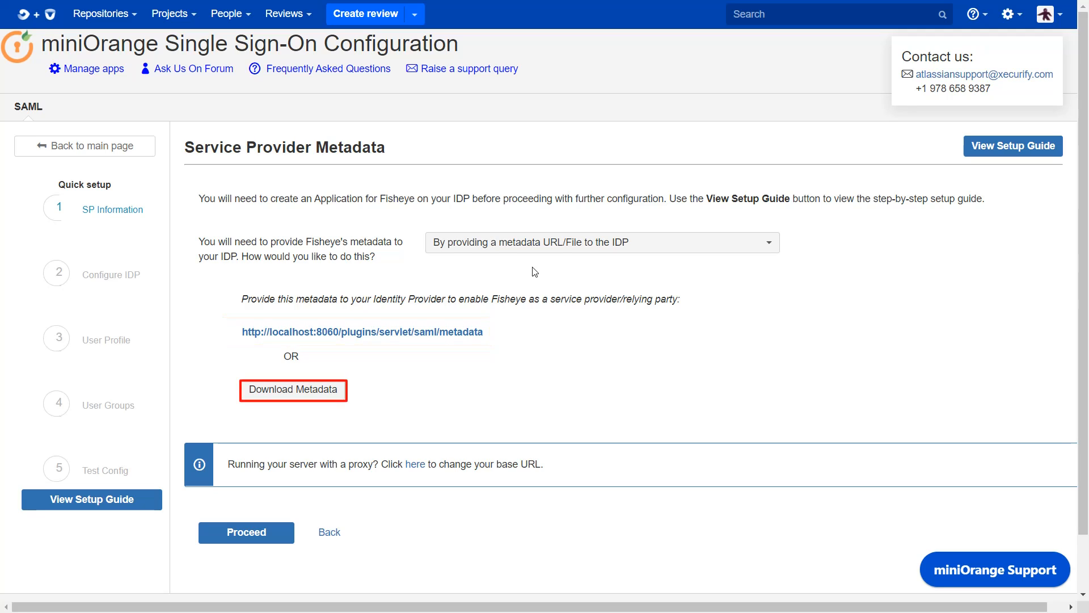
Choose to provide Fisheye's metadata by manually configuring it on the IDP, and consult the setup guide
left_click(538, 244)
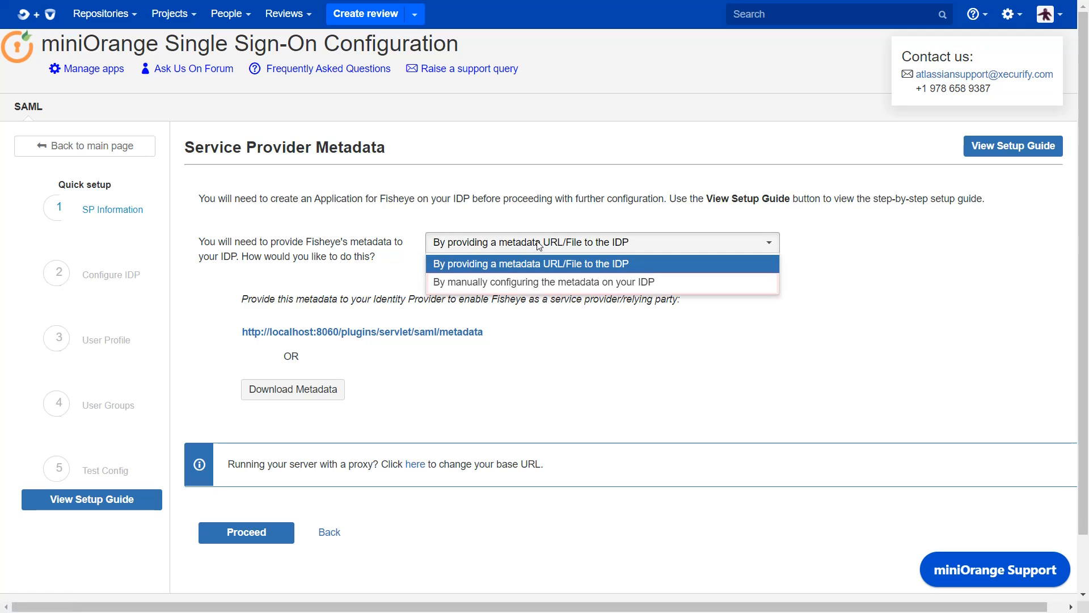
left_click(537, 282)
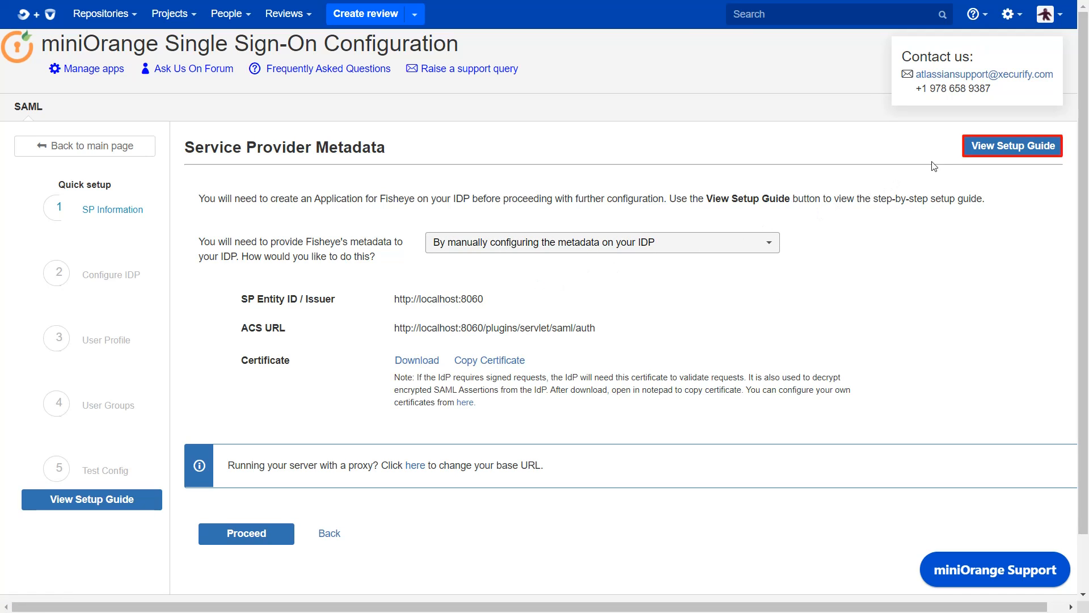
left_click(970, 147)
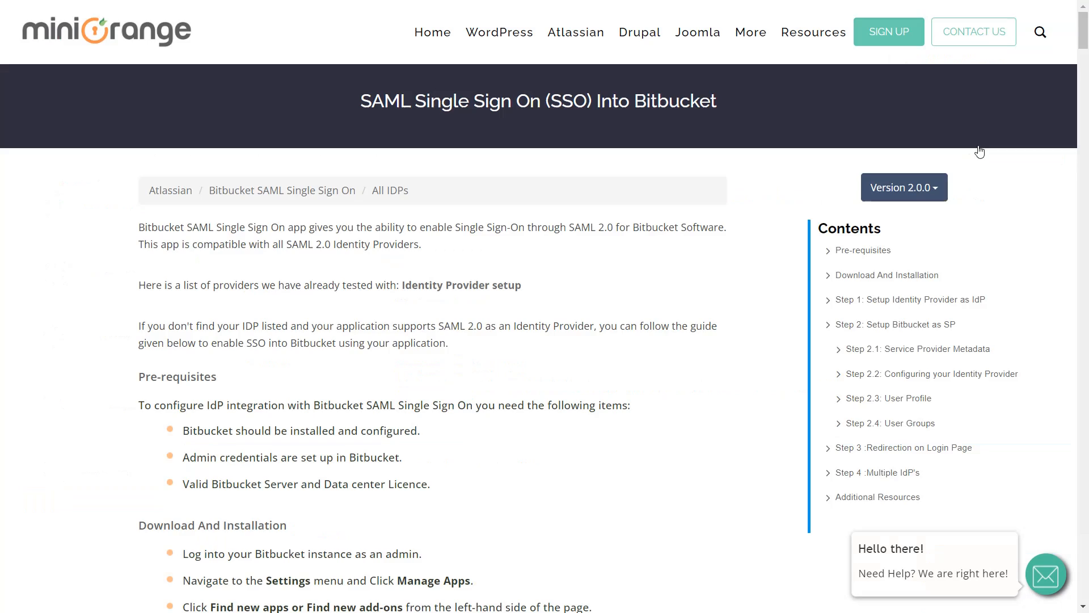
scroll(667, 397, "down", 15)
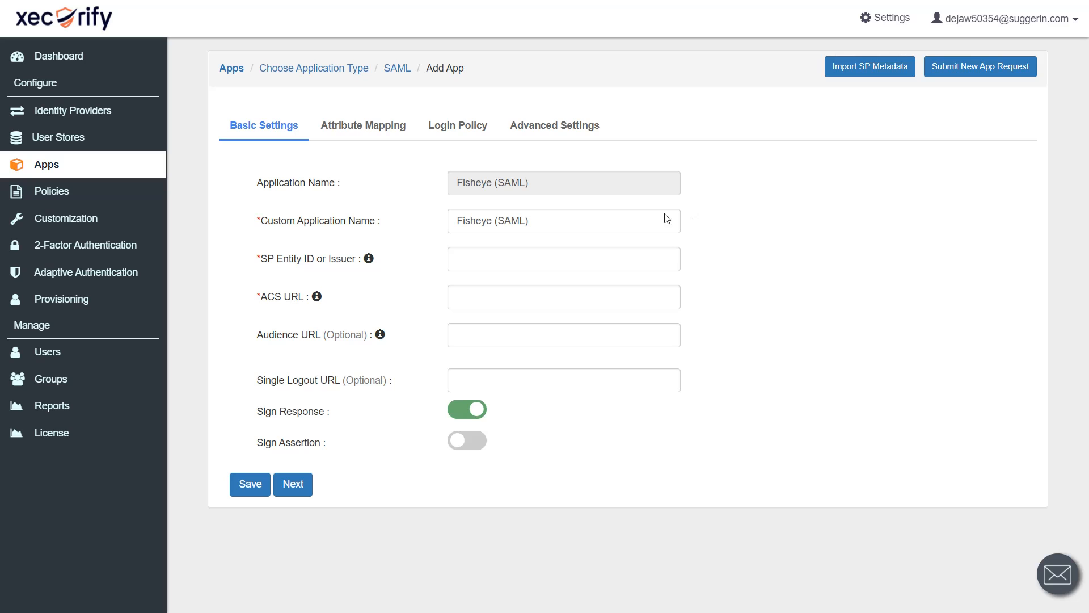
left_click(463, 258)
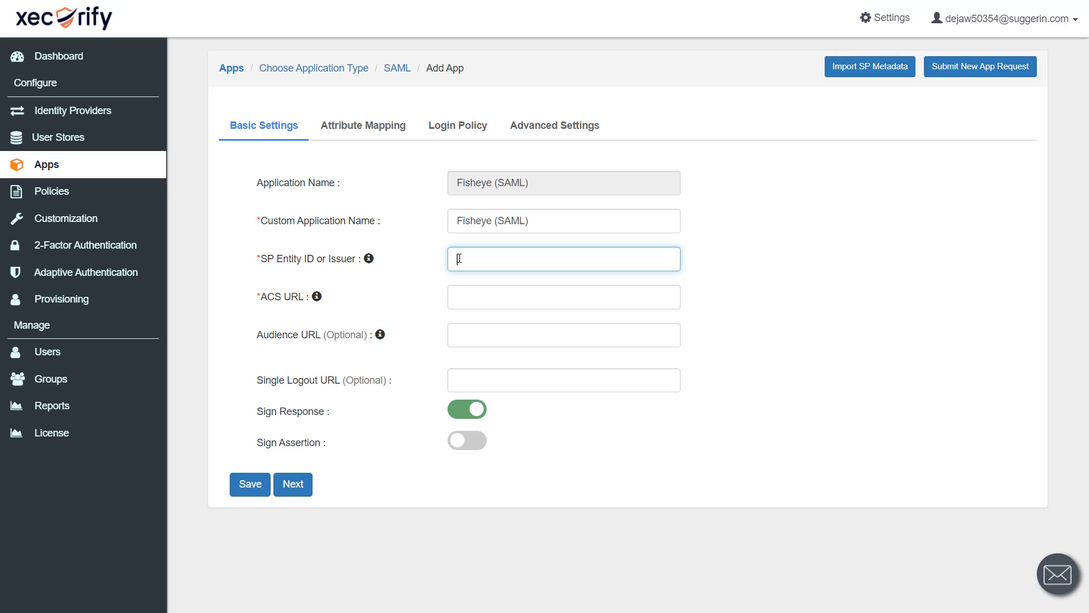
type("http://localhost:8060")
left_click(460, 296)
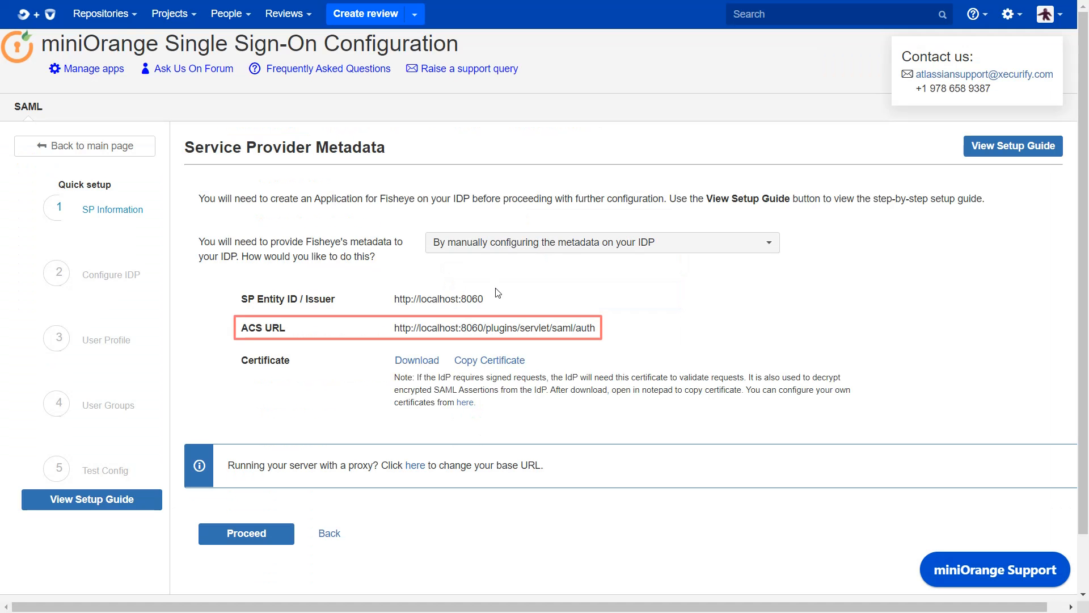
left_click(499, 326)
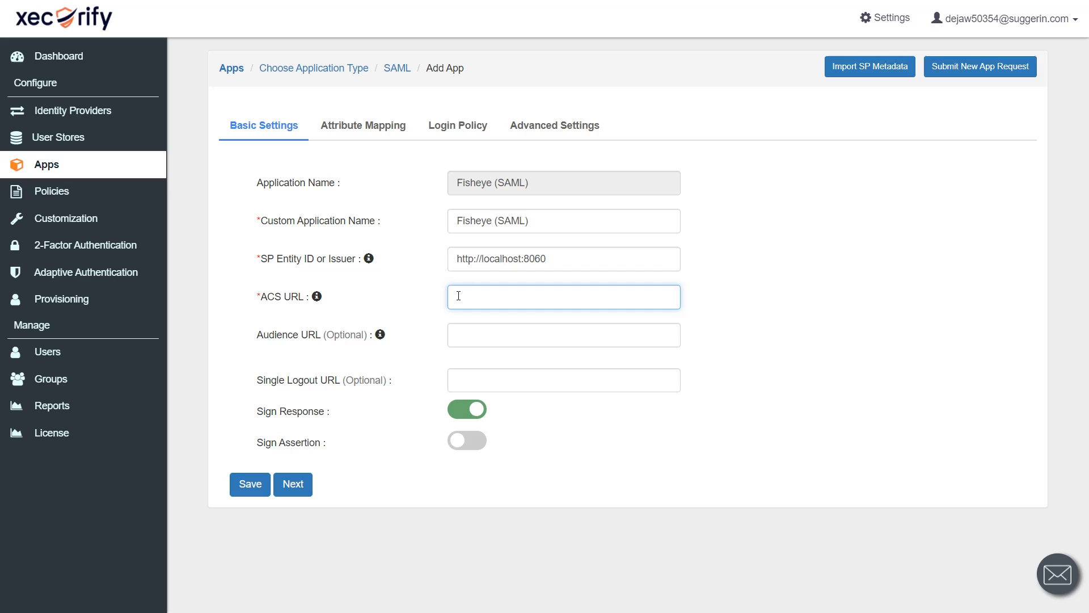
type("http://localhost:8060/plugins/servlet/saml/auth")
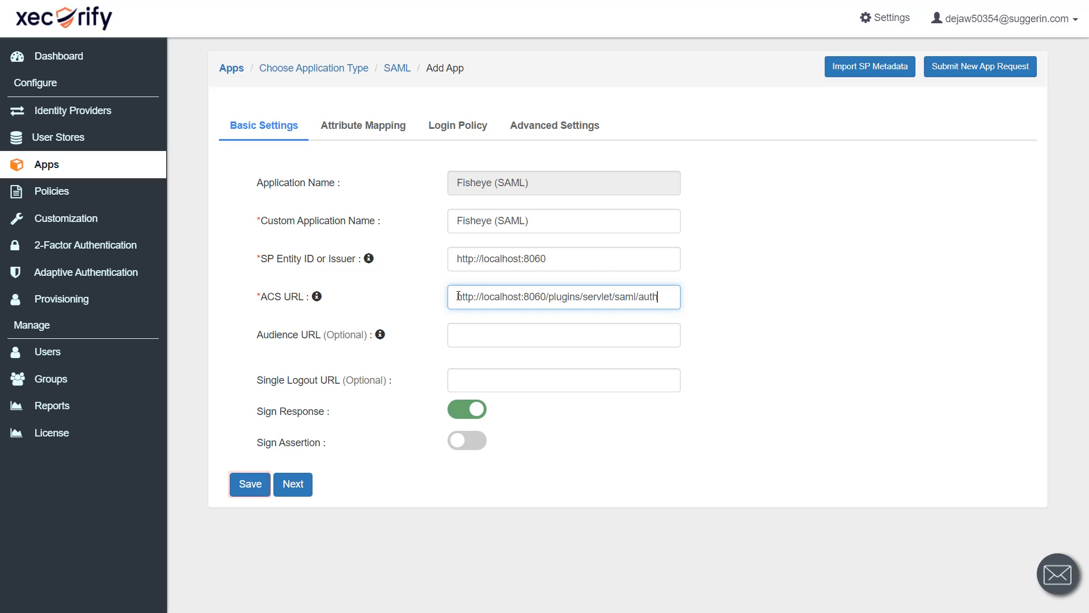
left_click(250, 484)
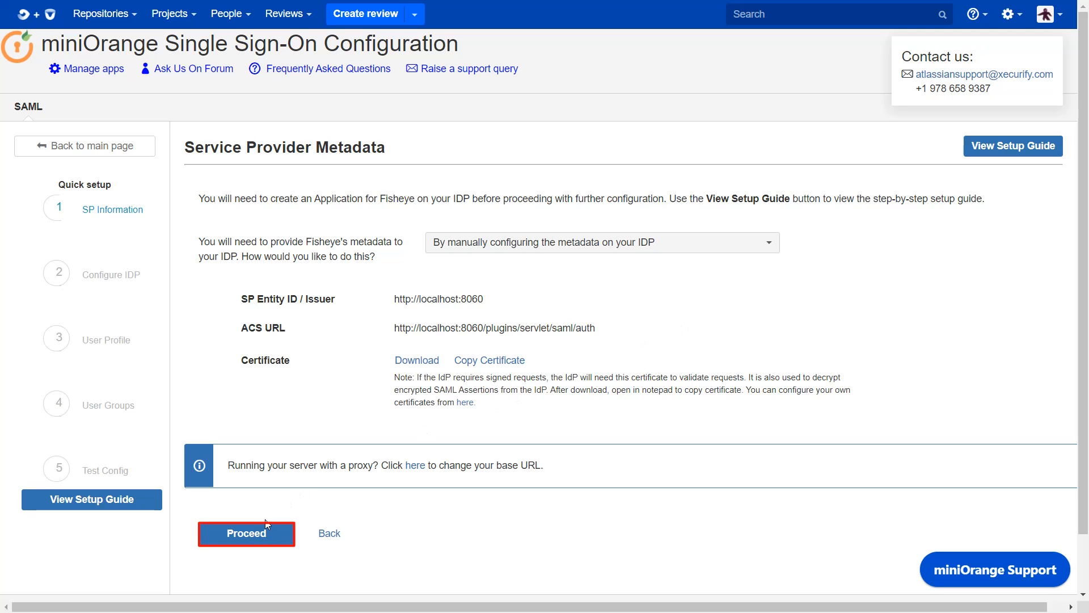
Proceed to the identity provider configuration, name the custom IDP miniOrange, and choose to add its metadata by URL
left_click(252, 535)
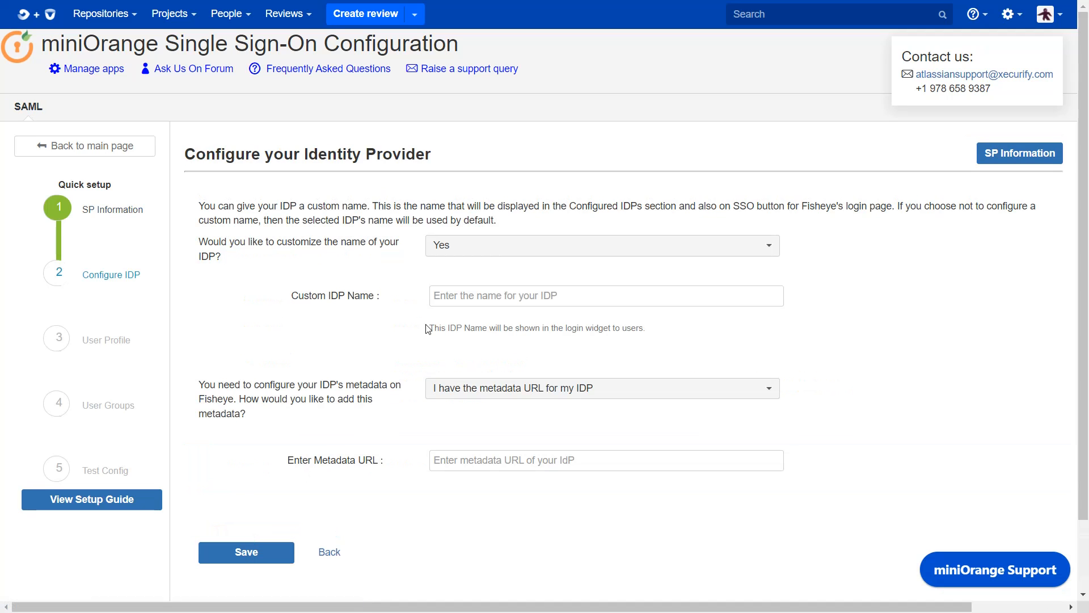
left_click(446, 296)
type("miniOrange")
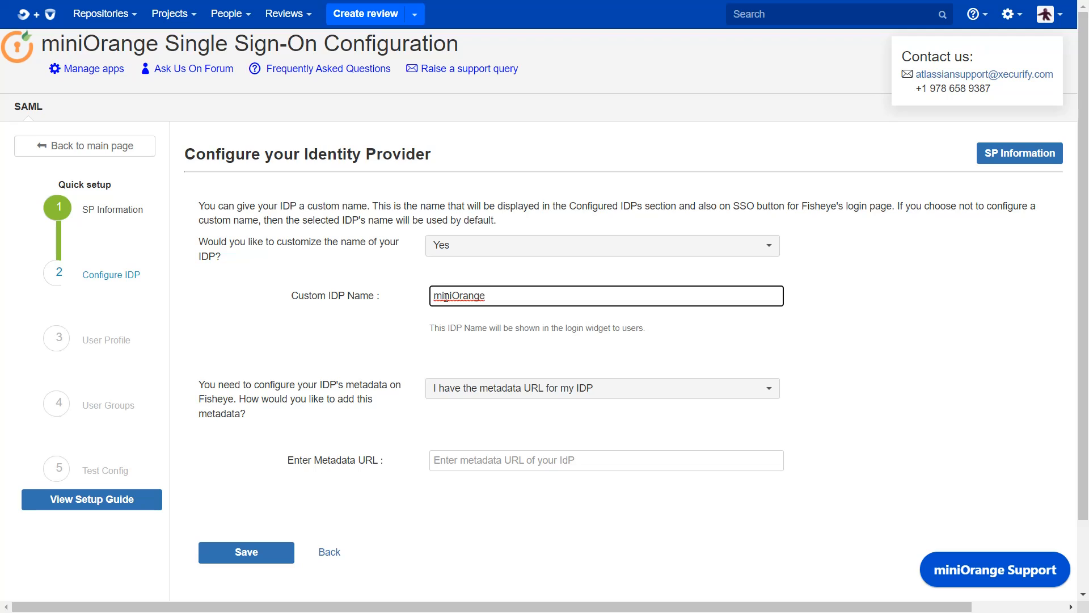
left_click(450, 390)
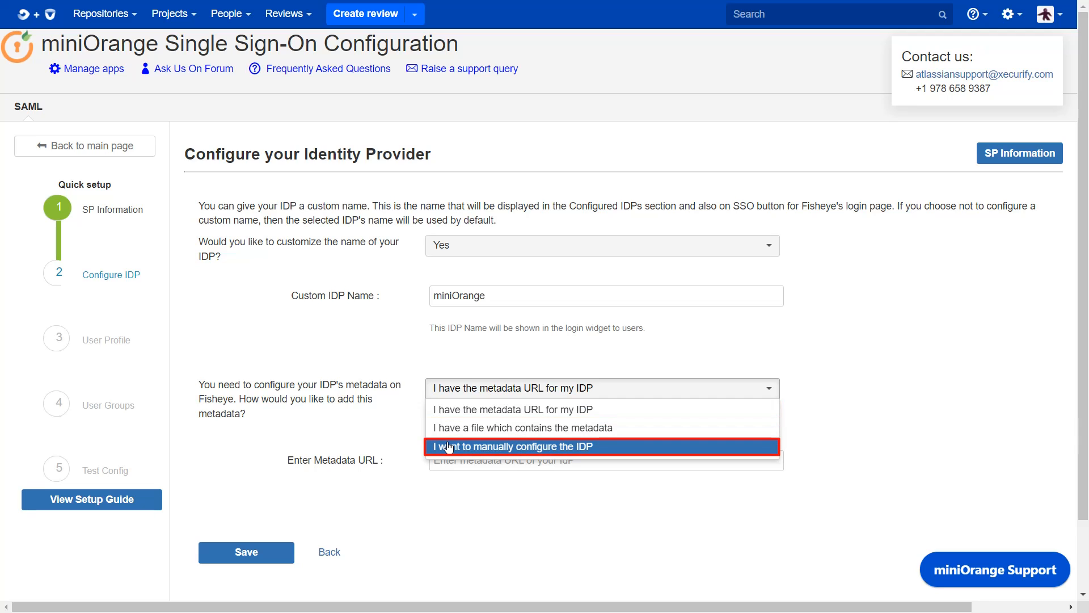
left_click(448, 411)
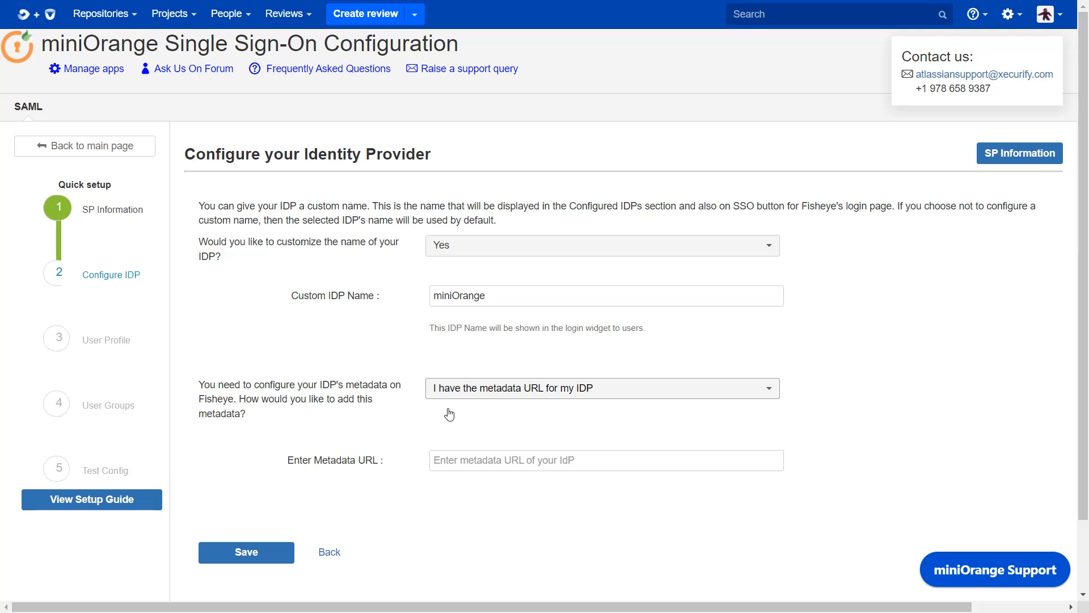
Get the Fisheye (SAML) app's metadata URL from Xecurify, enter it as the IDP's metadata URL, and save the configuration
left_click(447, 458)
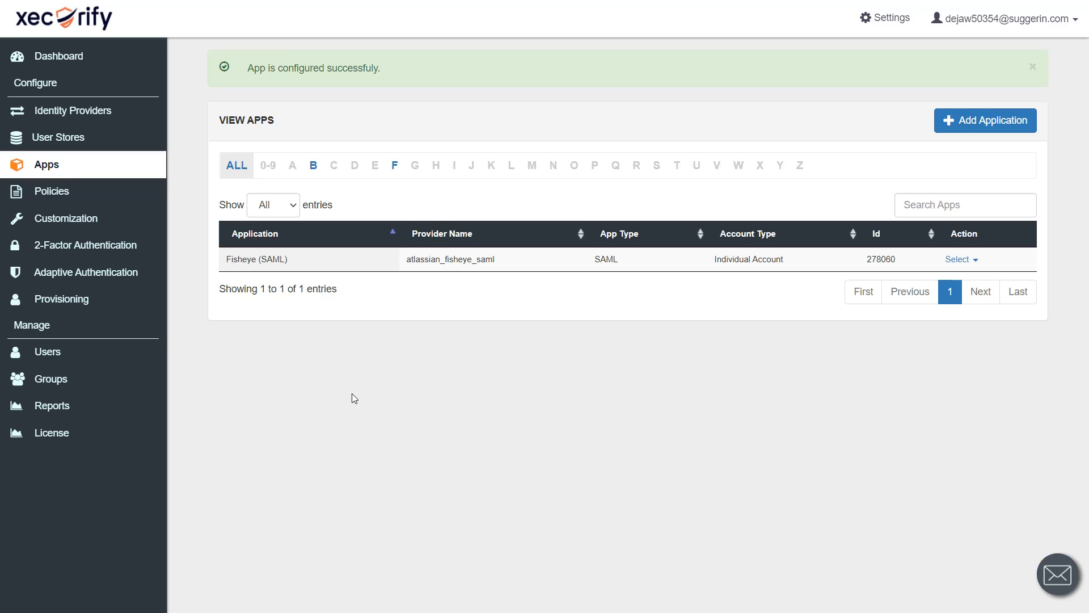
left_click(971, 258)
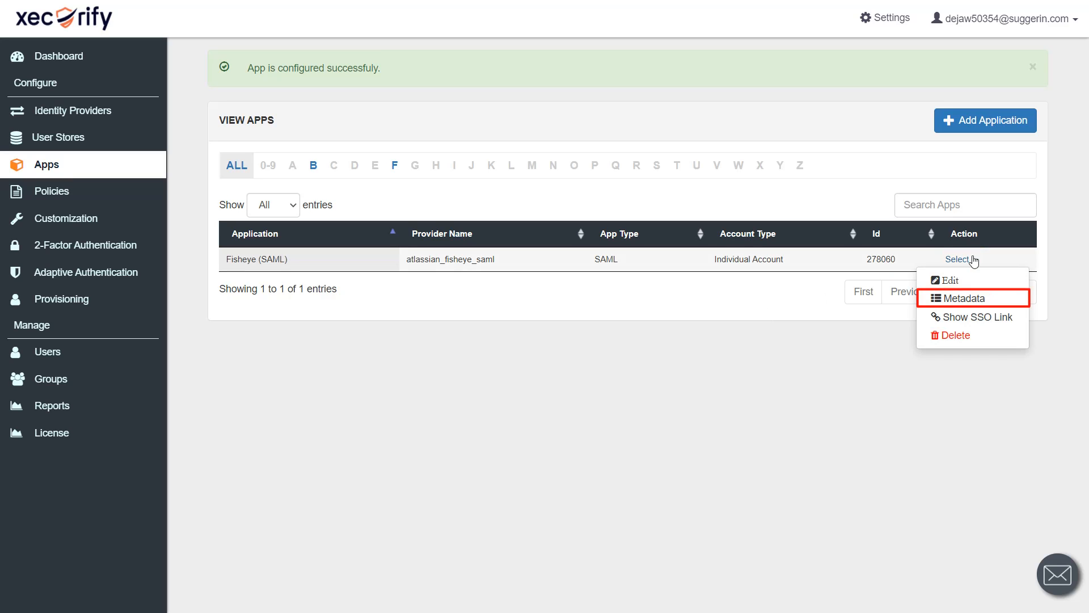
left_click(967, 299)
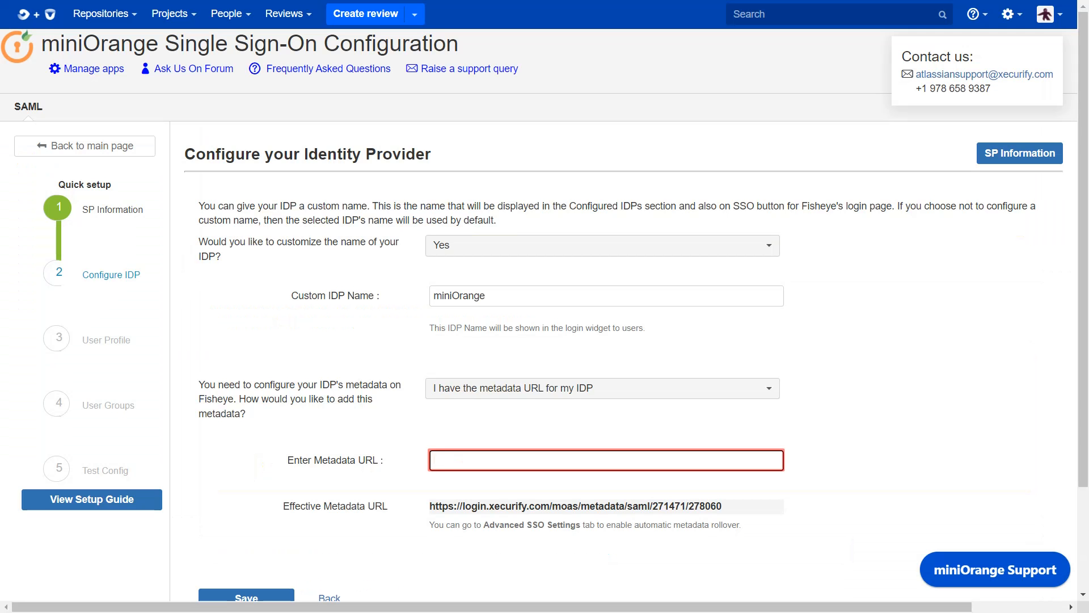
left_click(436, 460)
type("https://login.xecurify.com/moas/metadata/saml/271471/278060")
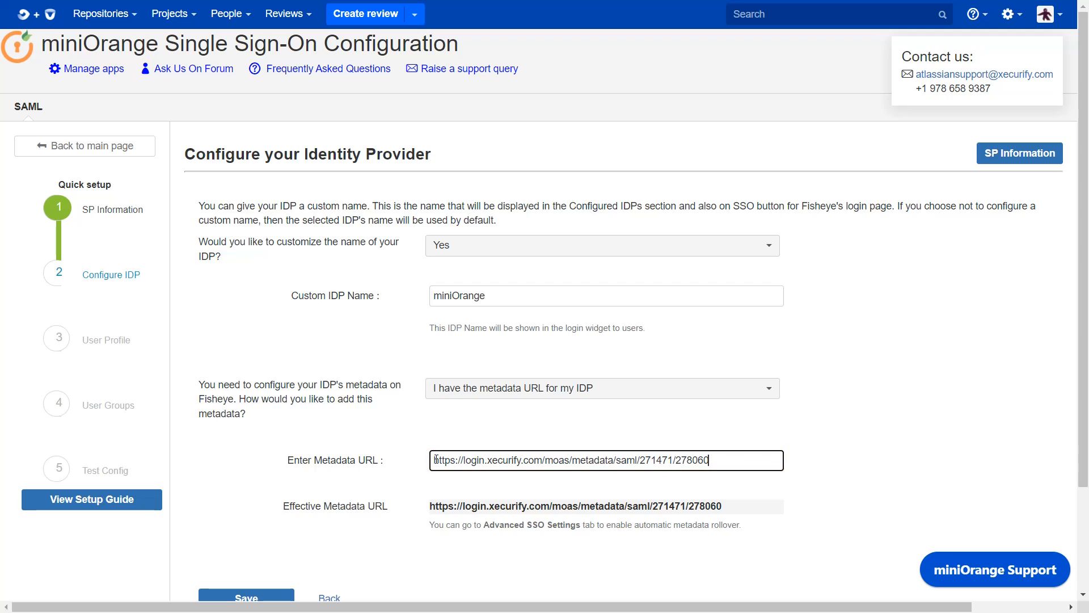
scroll(436, 460, "down", 1)
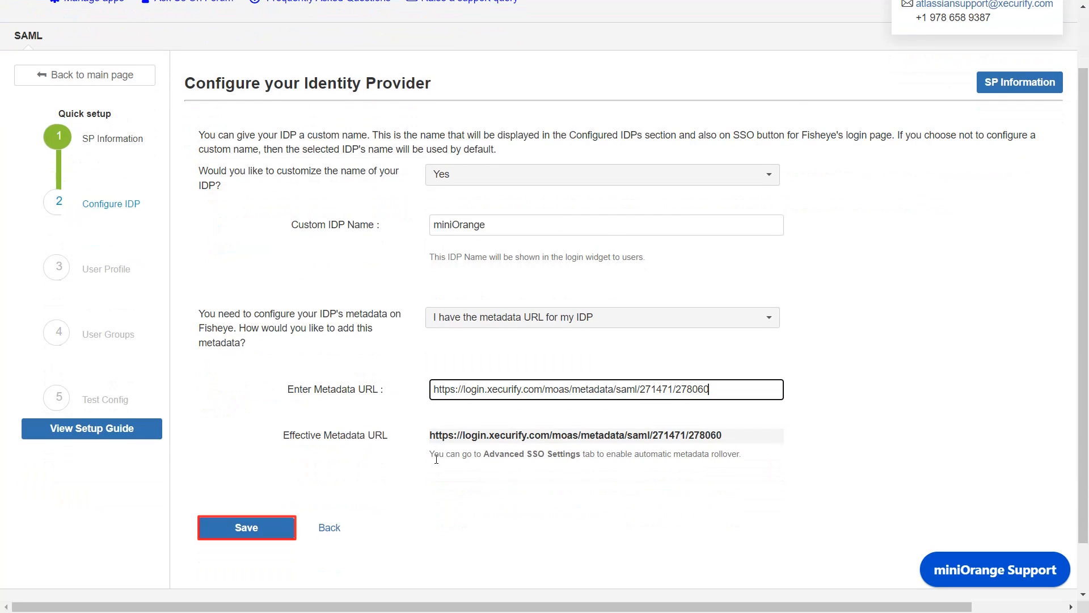
left_click(247, 527)
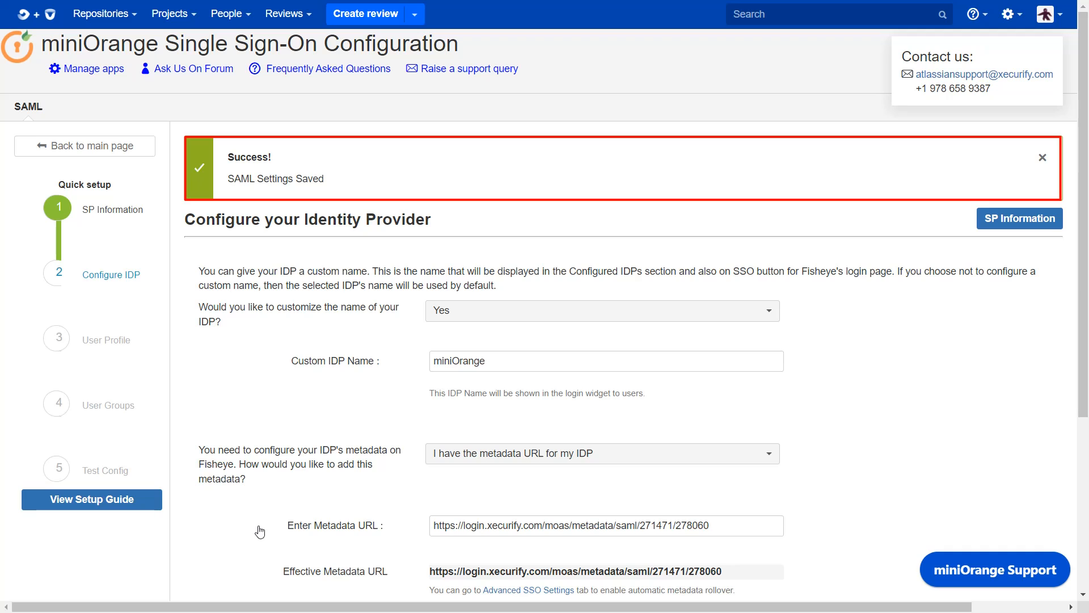
Open the Test and Get Attributes URL in an incognito window to fetch the attributes from the IDP
scroll(260, 531, "down", 2)
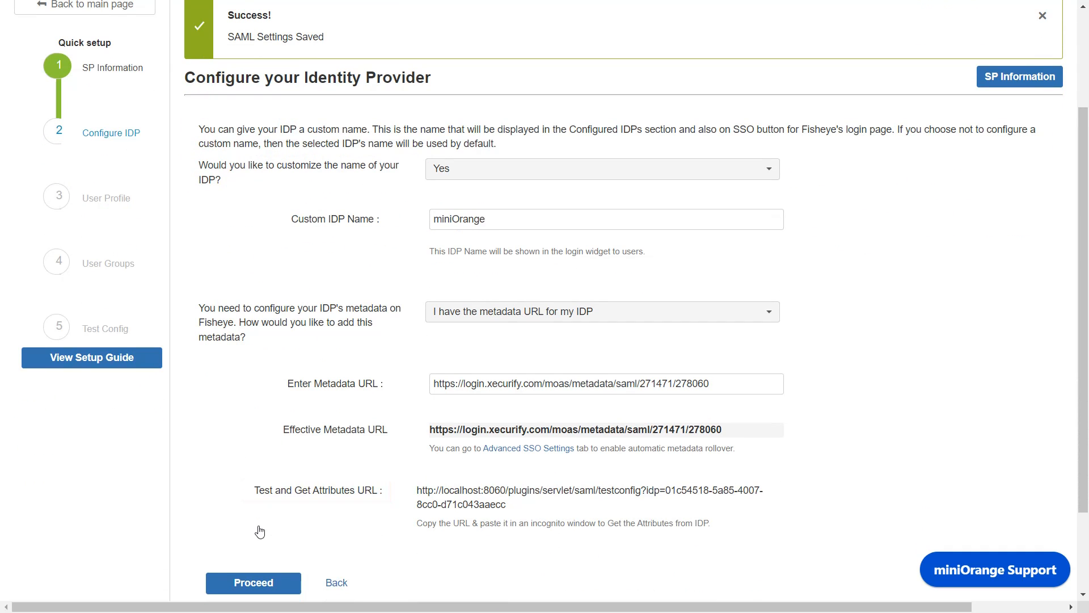
left_click(431, 495)
key("ctrl+shift+n")
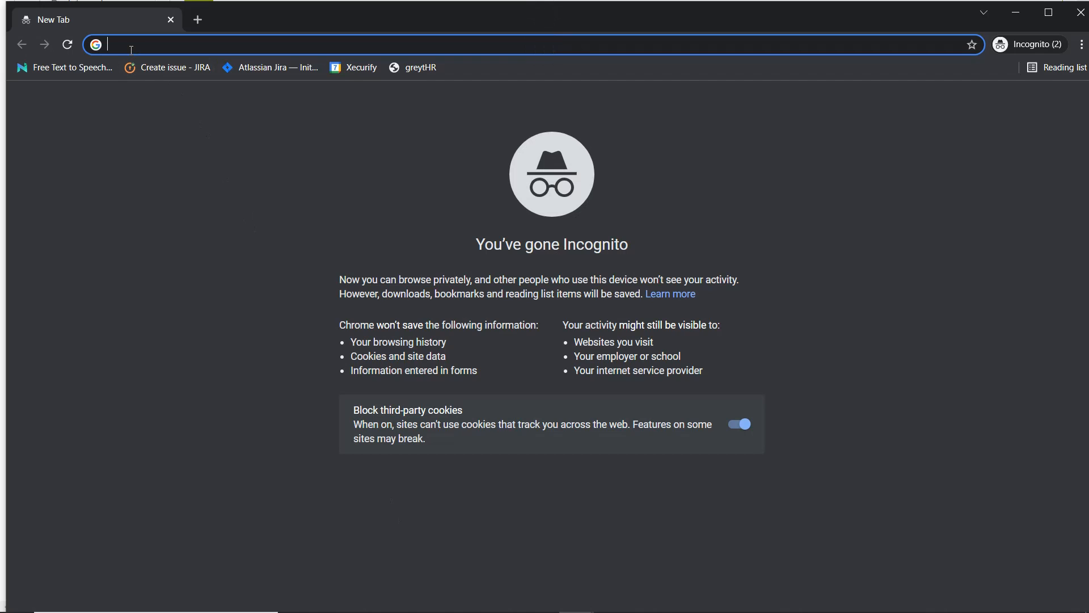
key("ctrl+v")
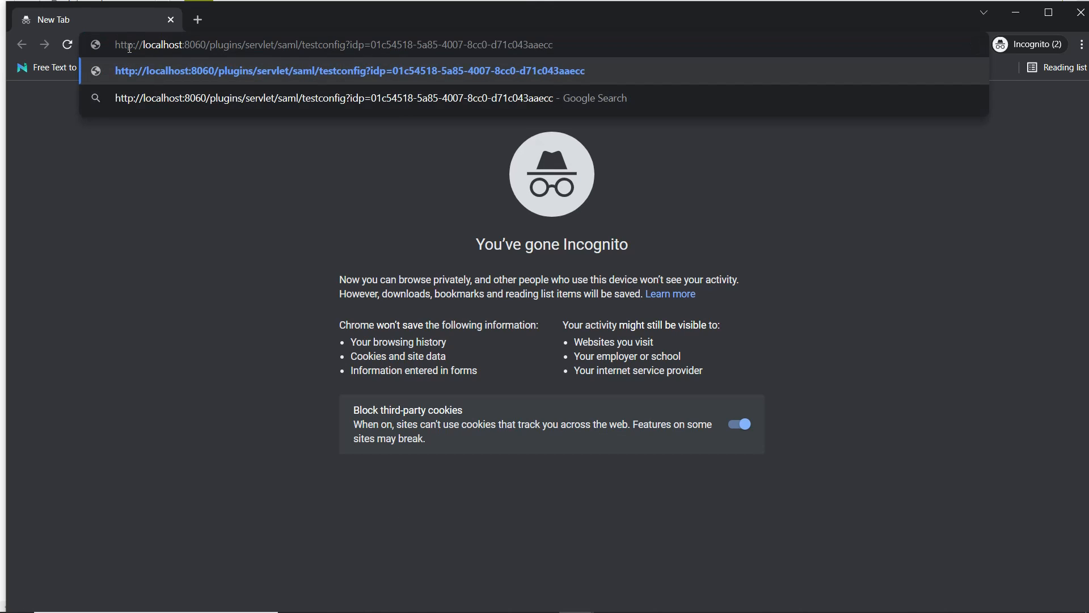
key("Return")
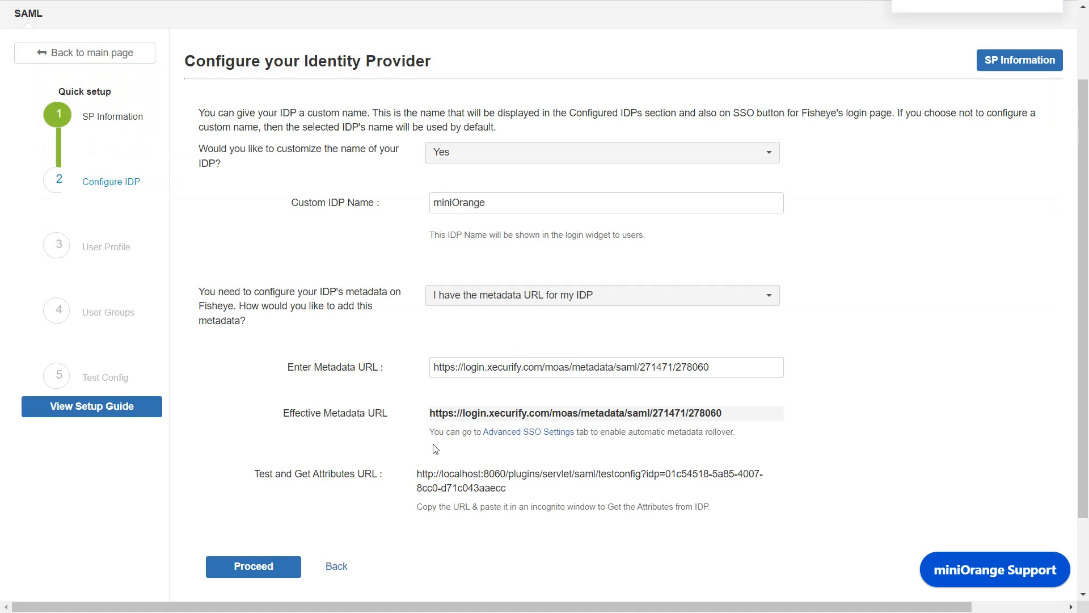
Save the user profile mapping and default group settings as they stand, and finish the quick setup
left_click(258, 565)
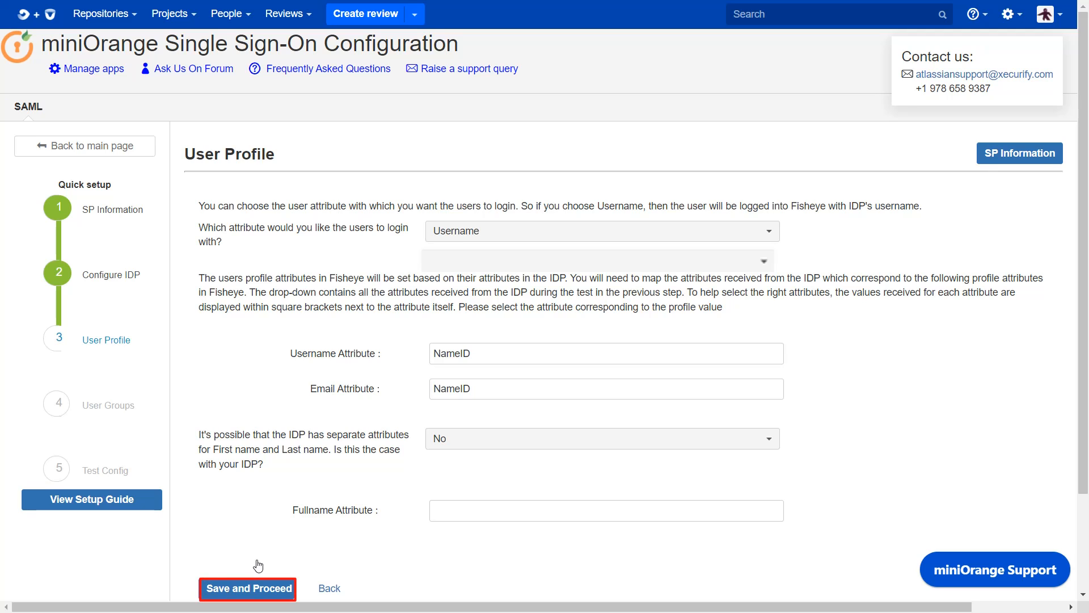
left_click(254, 584)
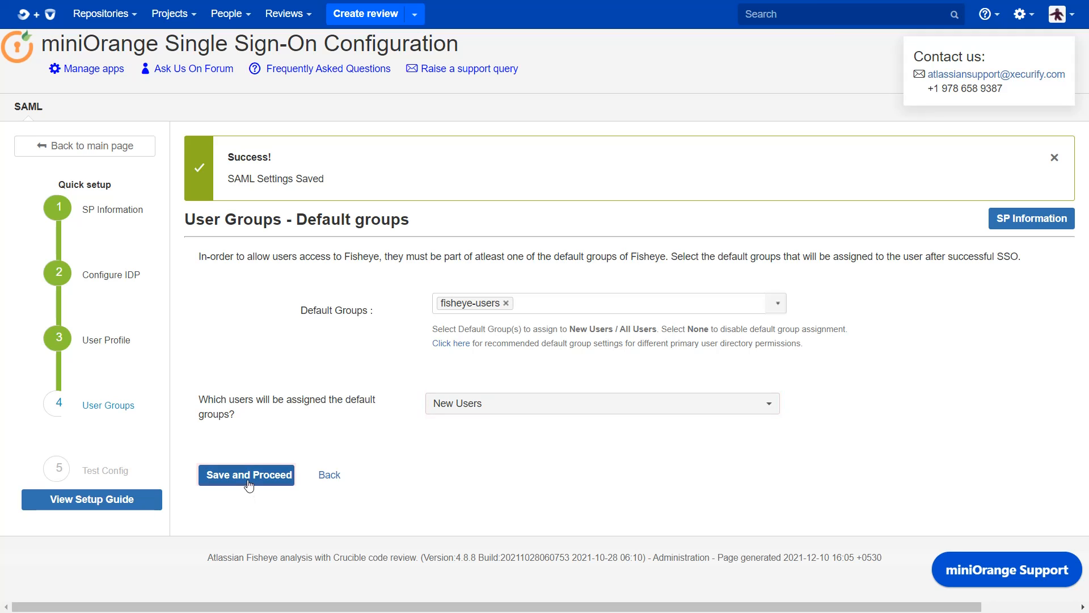
left_click(246, 480)
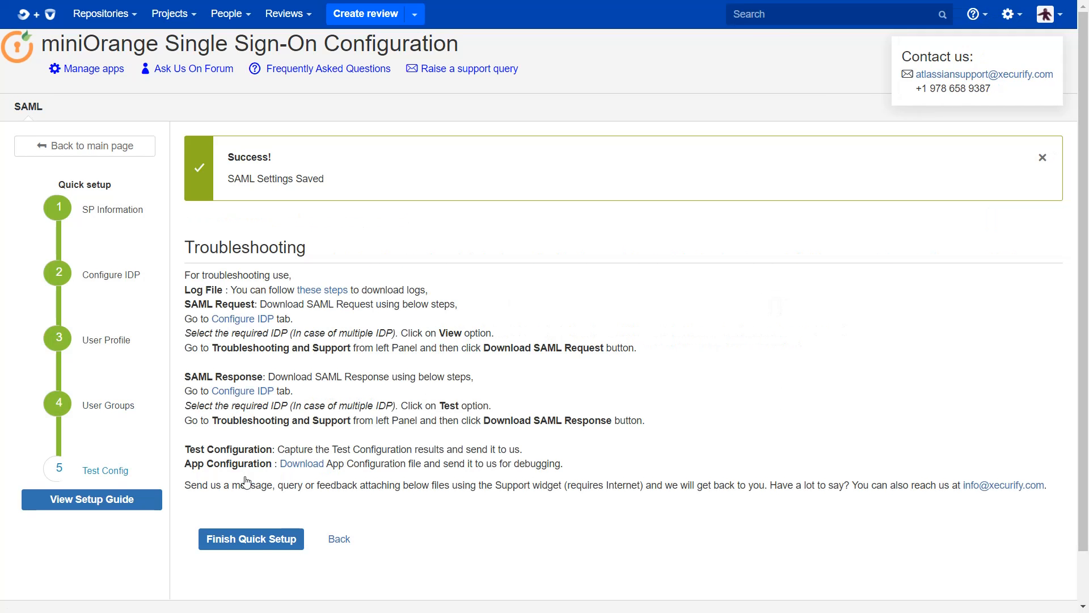
scroll(246, 480, "down", 1)
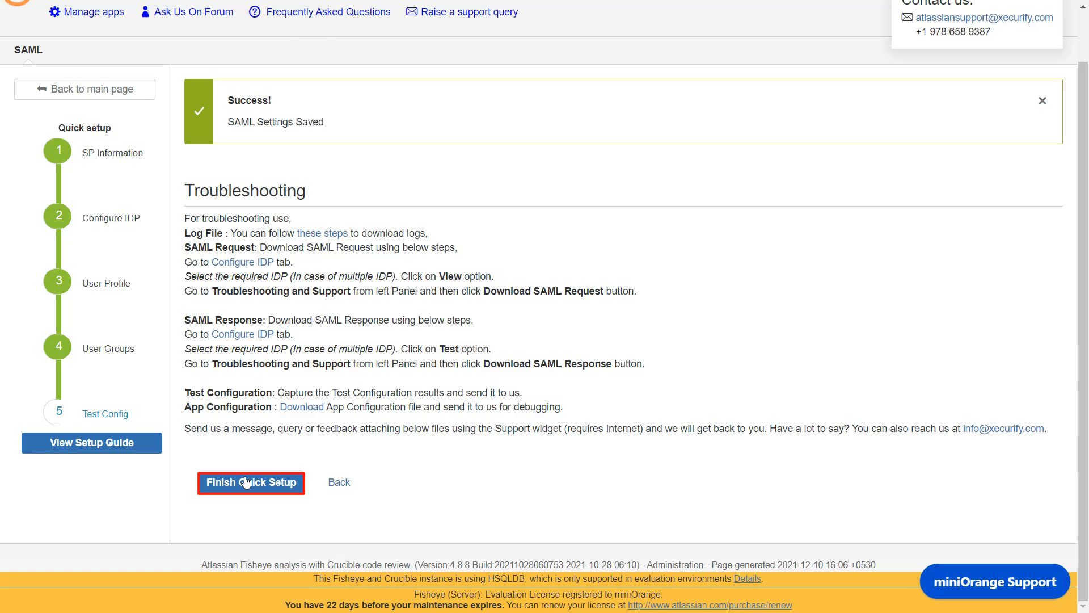
left_click(247, 481)
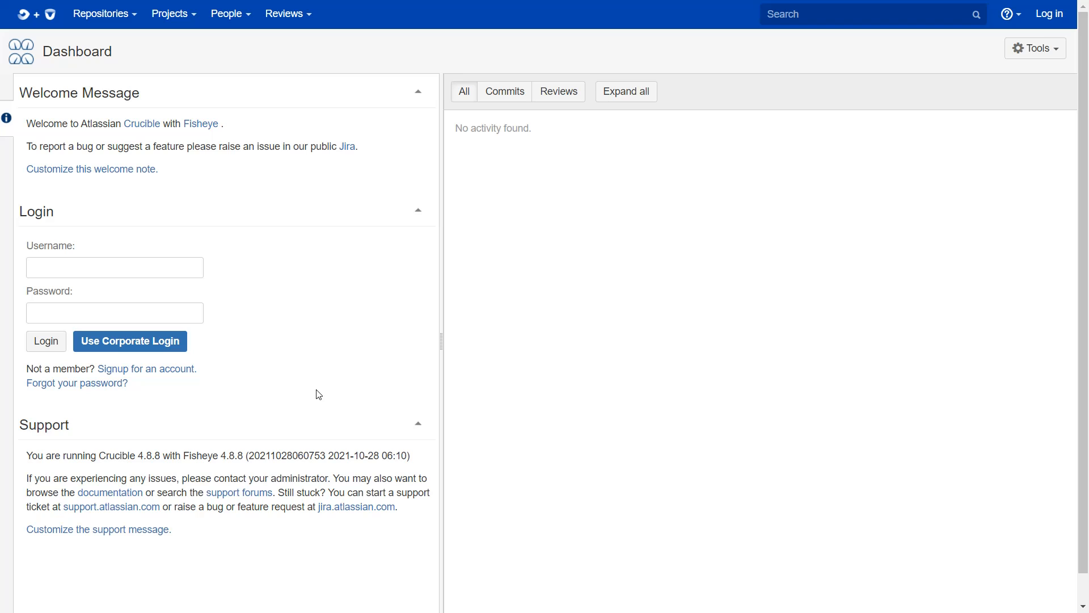
Sign in to Fisheye through the corporate login, using the prefilled account and entering the account password
left_click(171, 341)
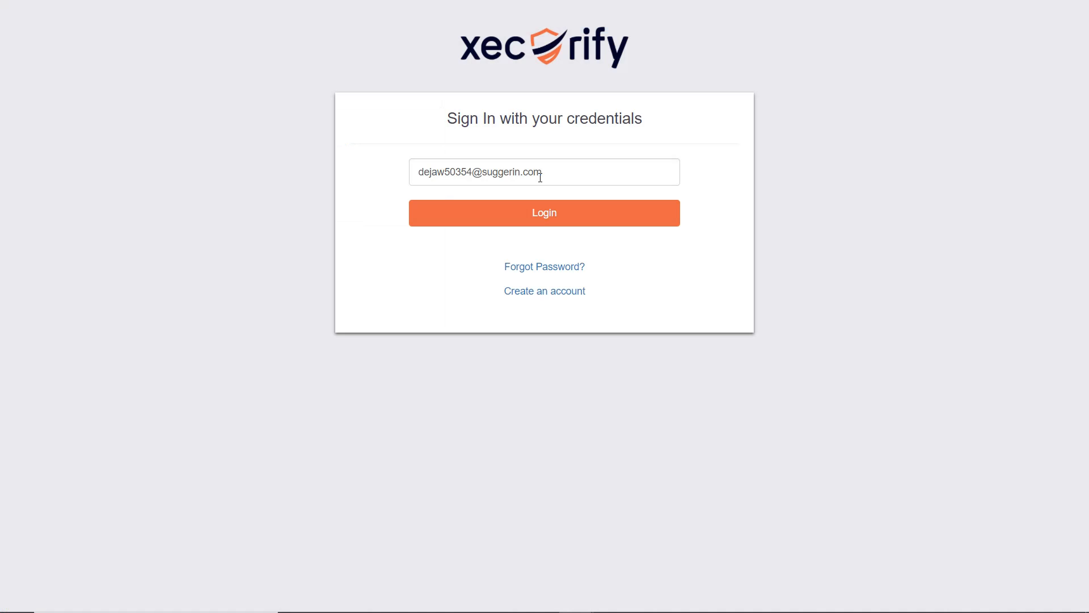
left_click(538, 214)
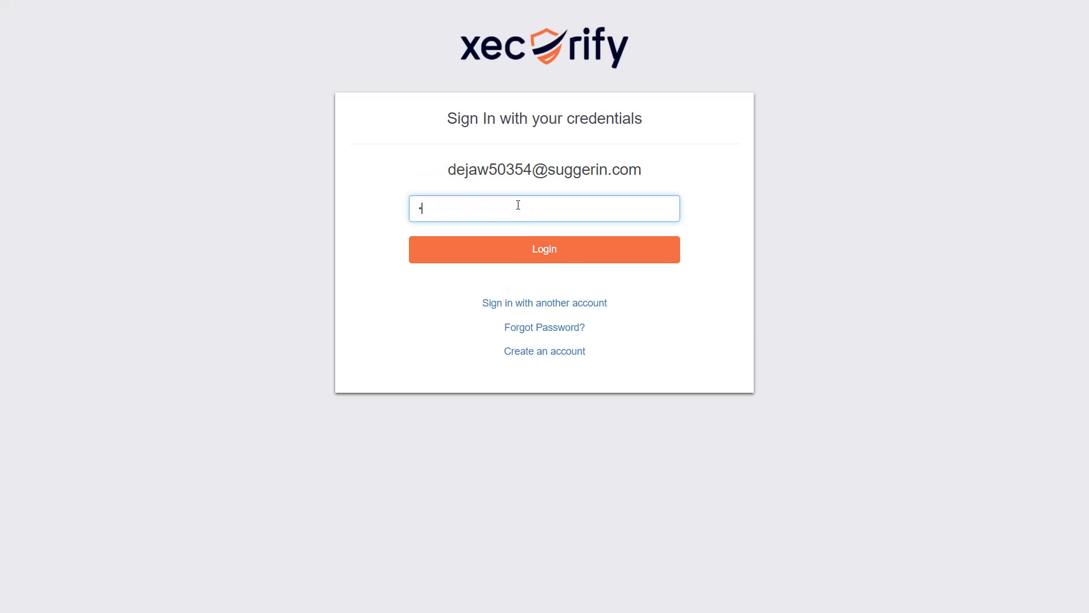
type("•••••••••")
left_click(515, 252)
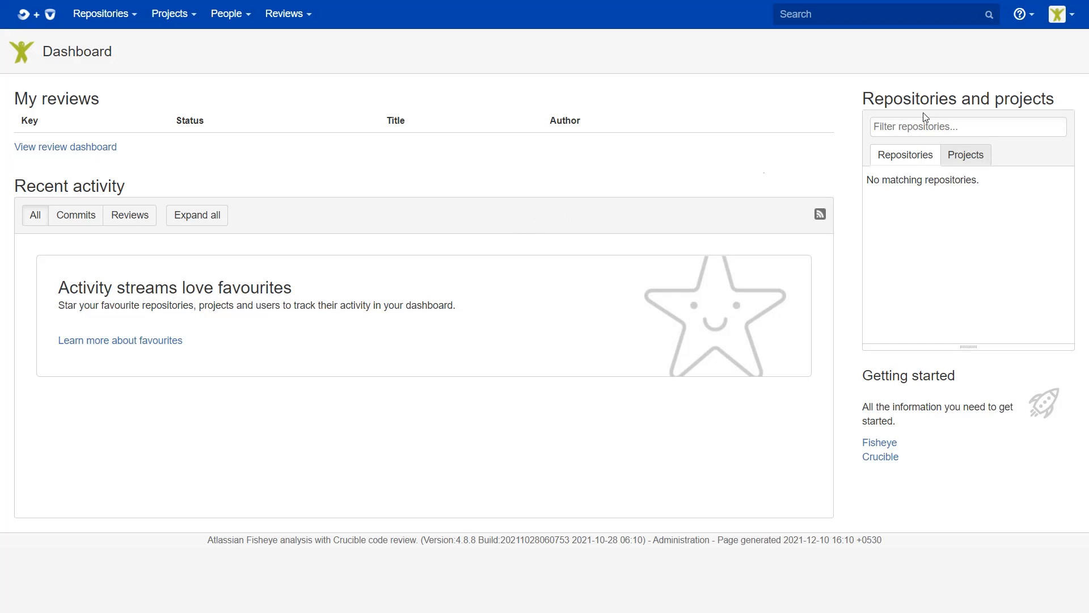
Open the signed-in user's profile settings and check the Profile & Email details
left_click(1070, 20)
left_click(990, 95)
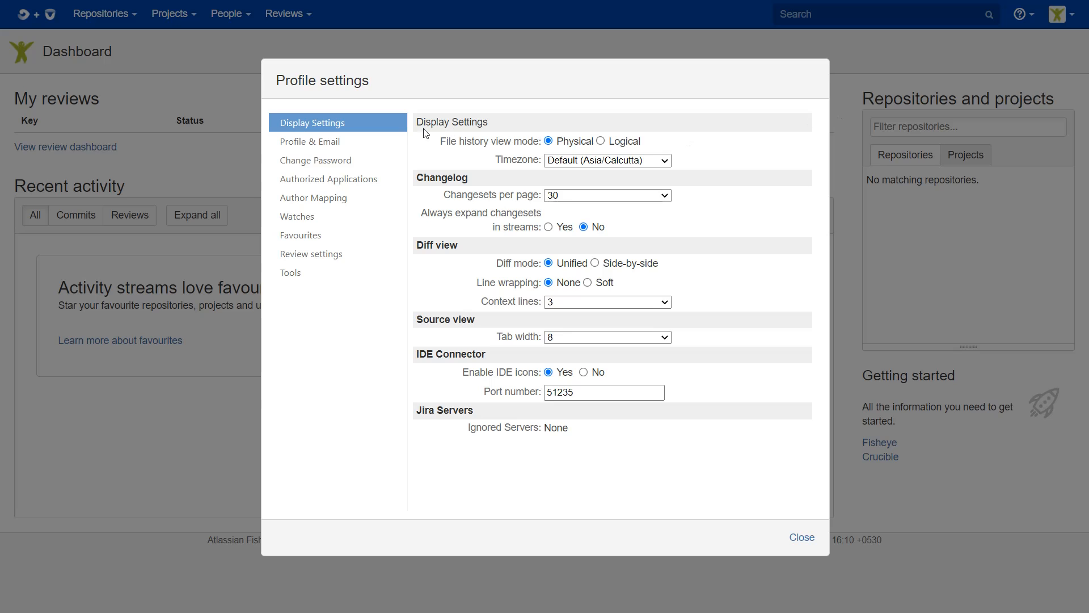
left_click(336, 143)
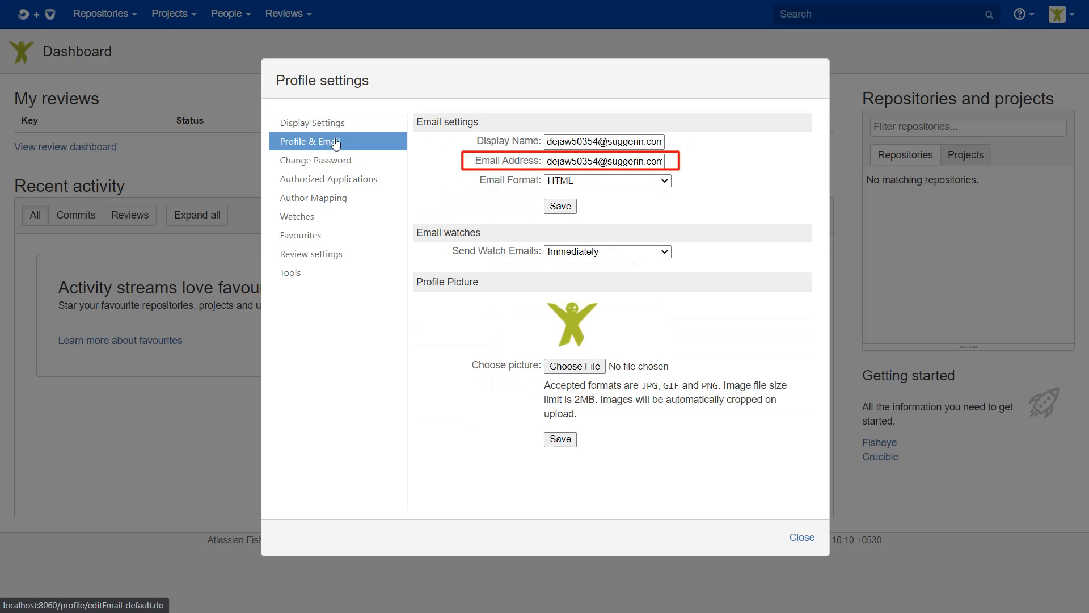